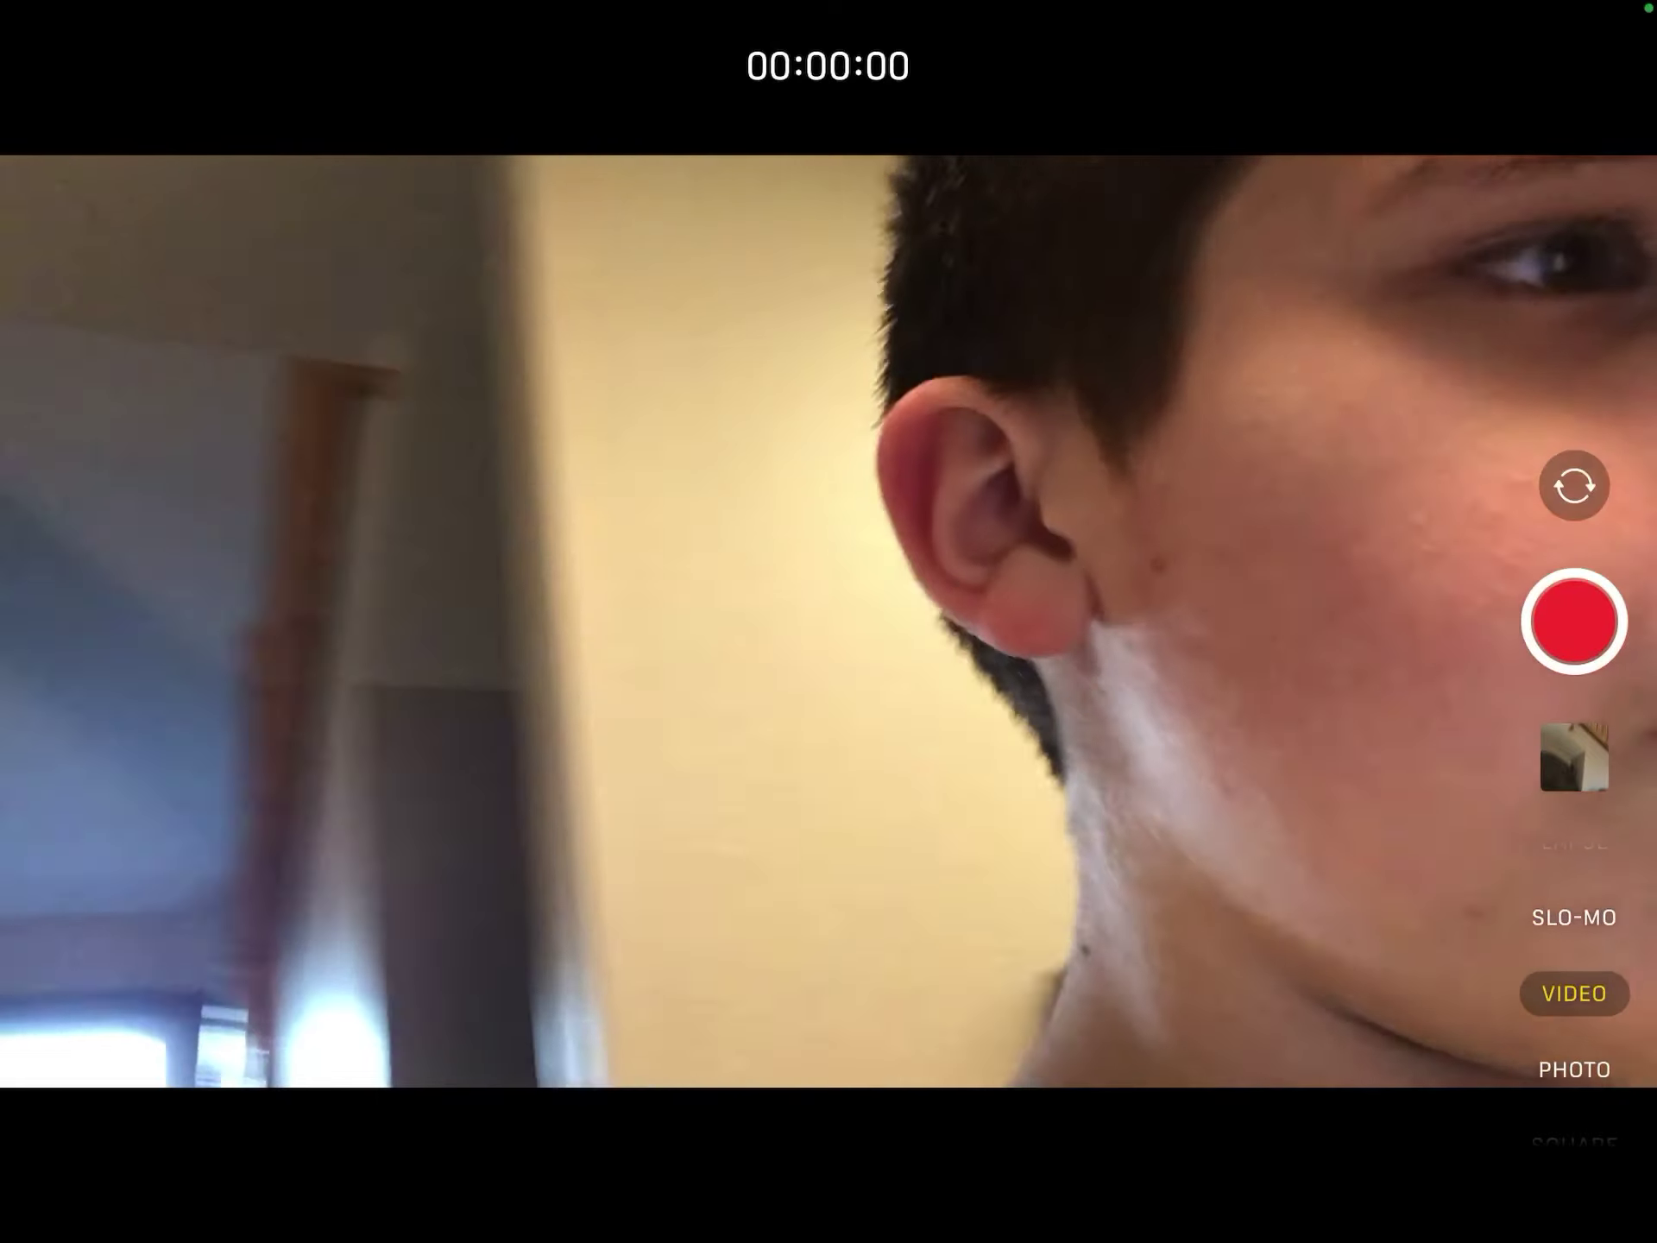
# Step: Flip to the rear camera in video mode to film the room tour
pyautogui.click(1575, 486)
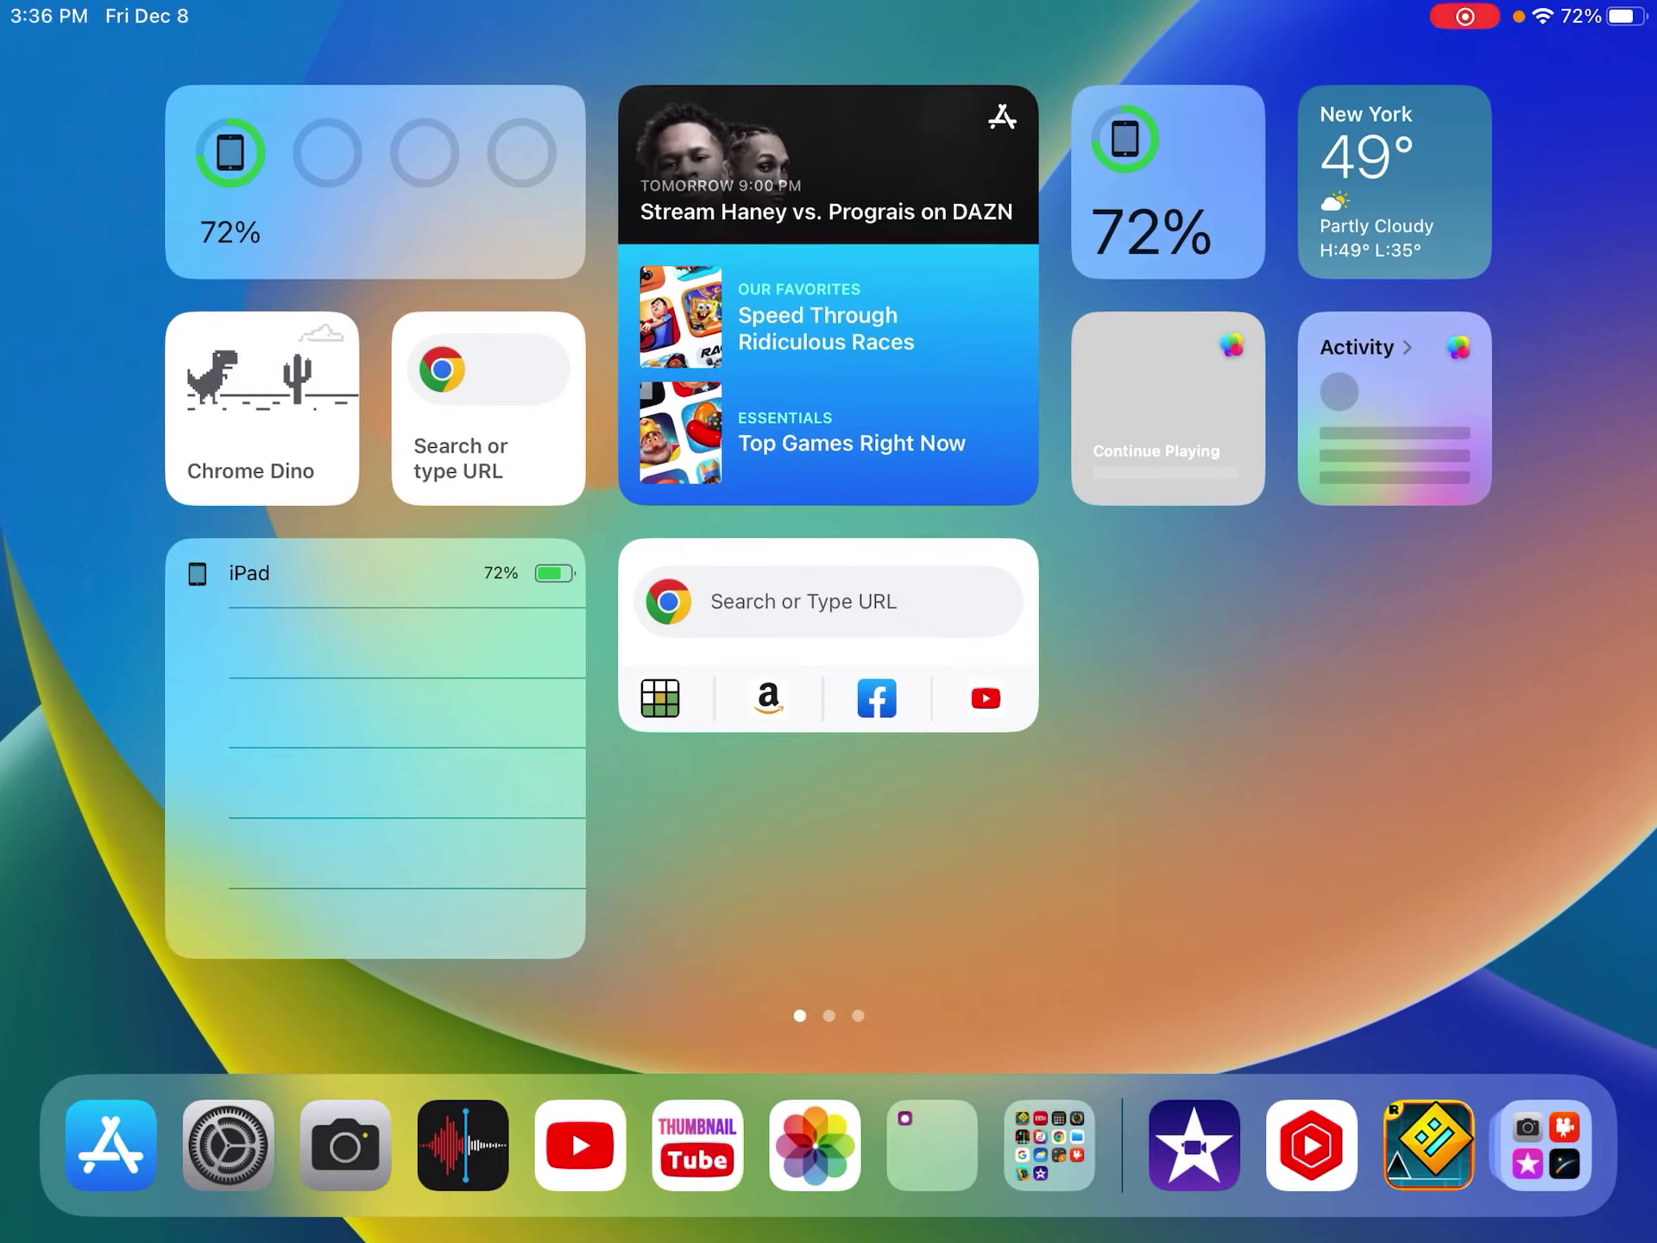
# Step: Launch YouTube from the dock and reach the You tab's Your videos list
pyautogui.click(1180, 1126)
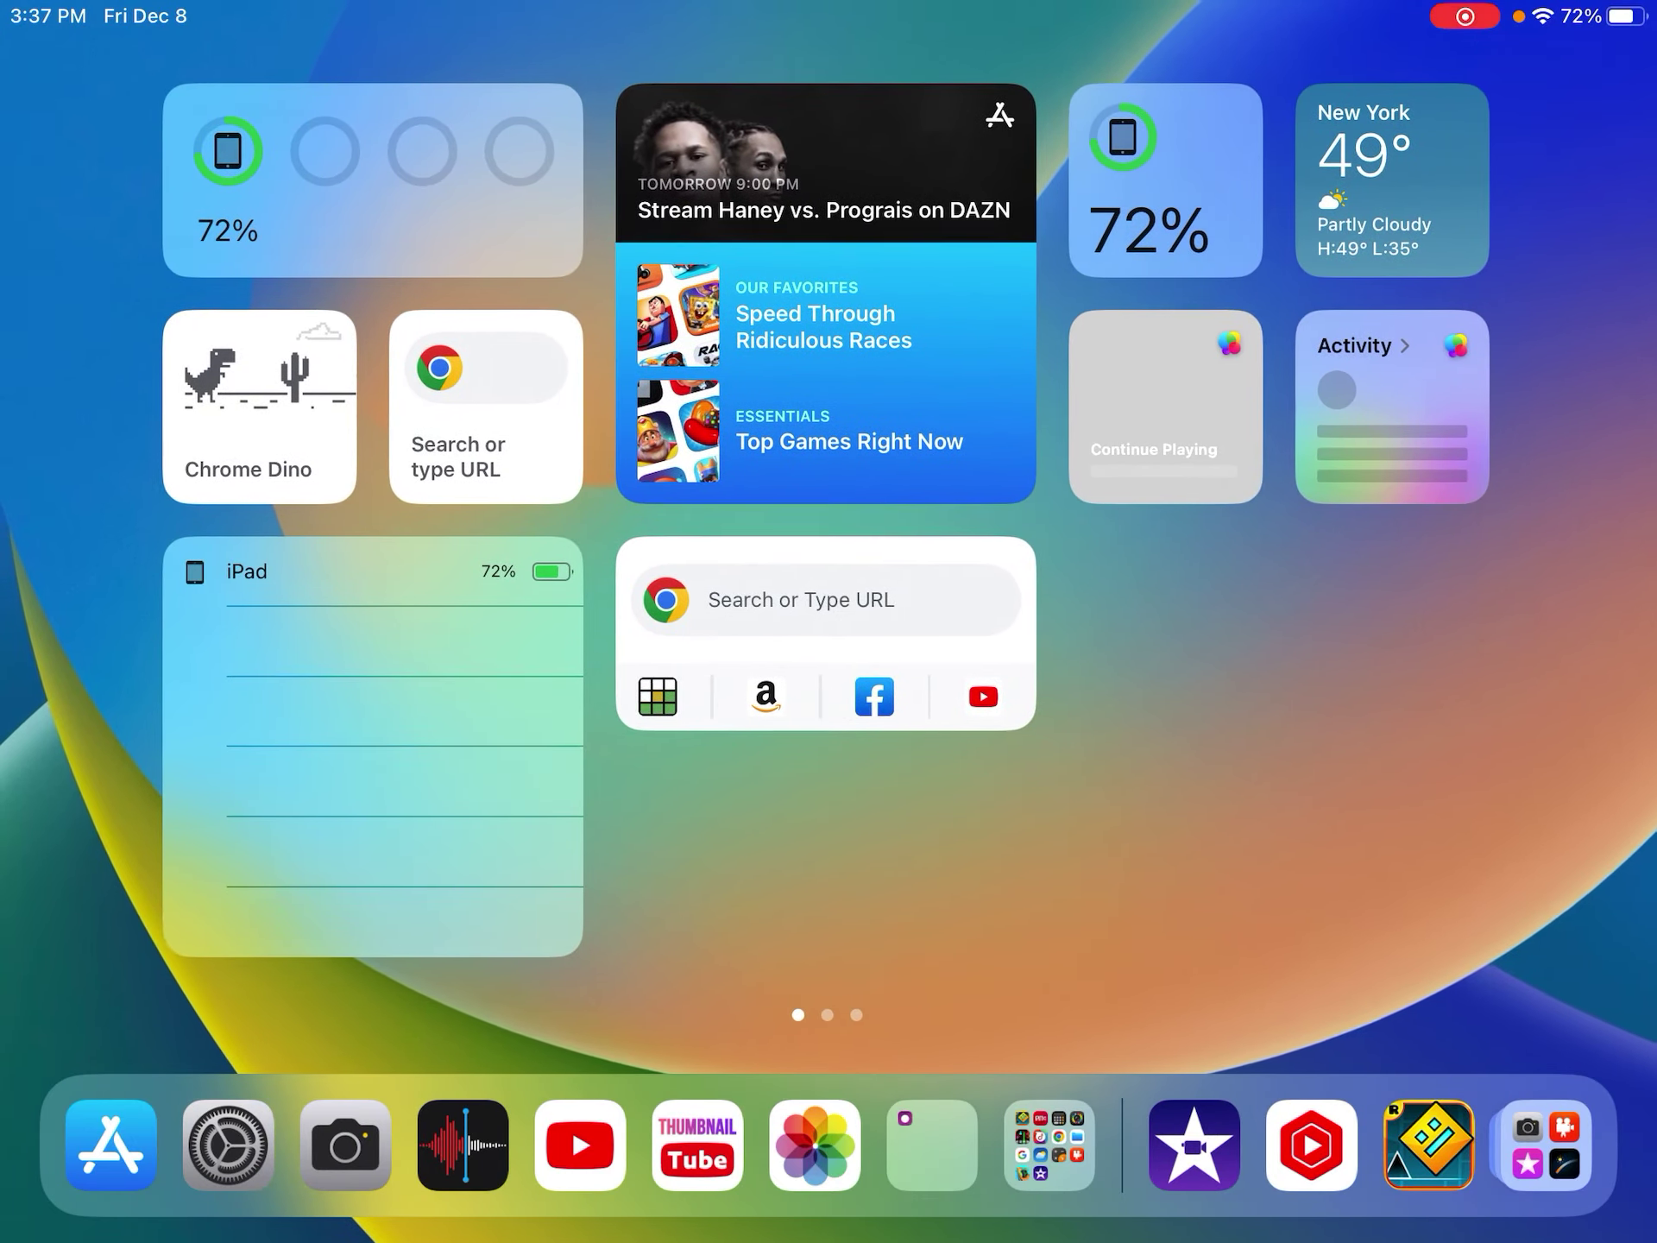
pyautogui.click(1241, 282)
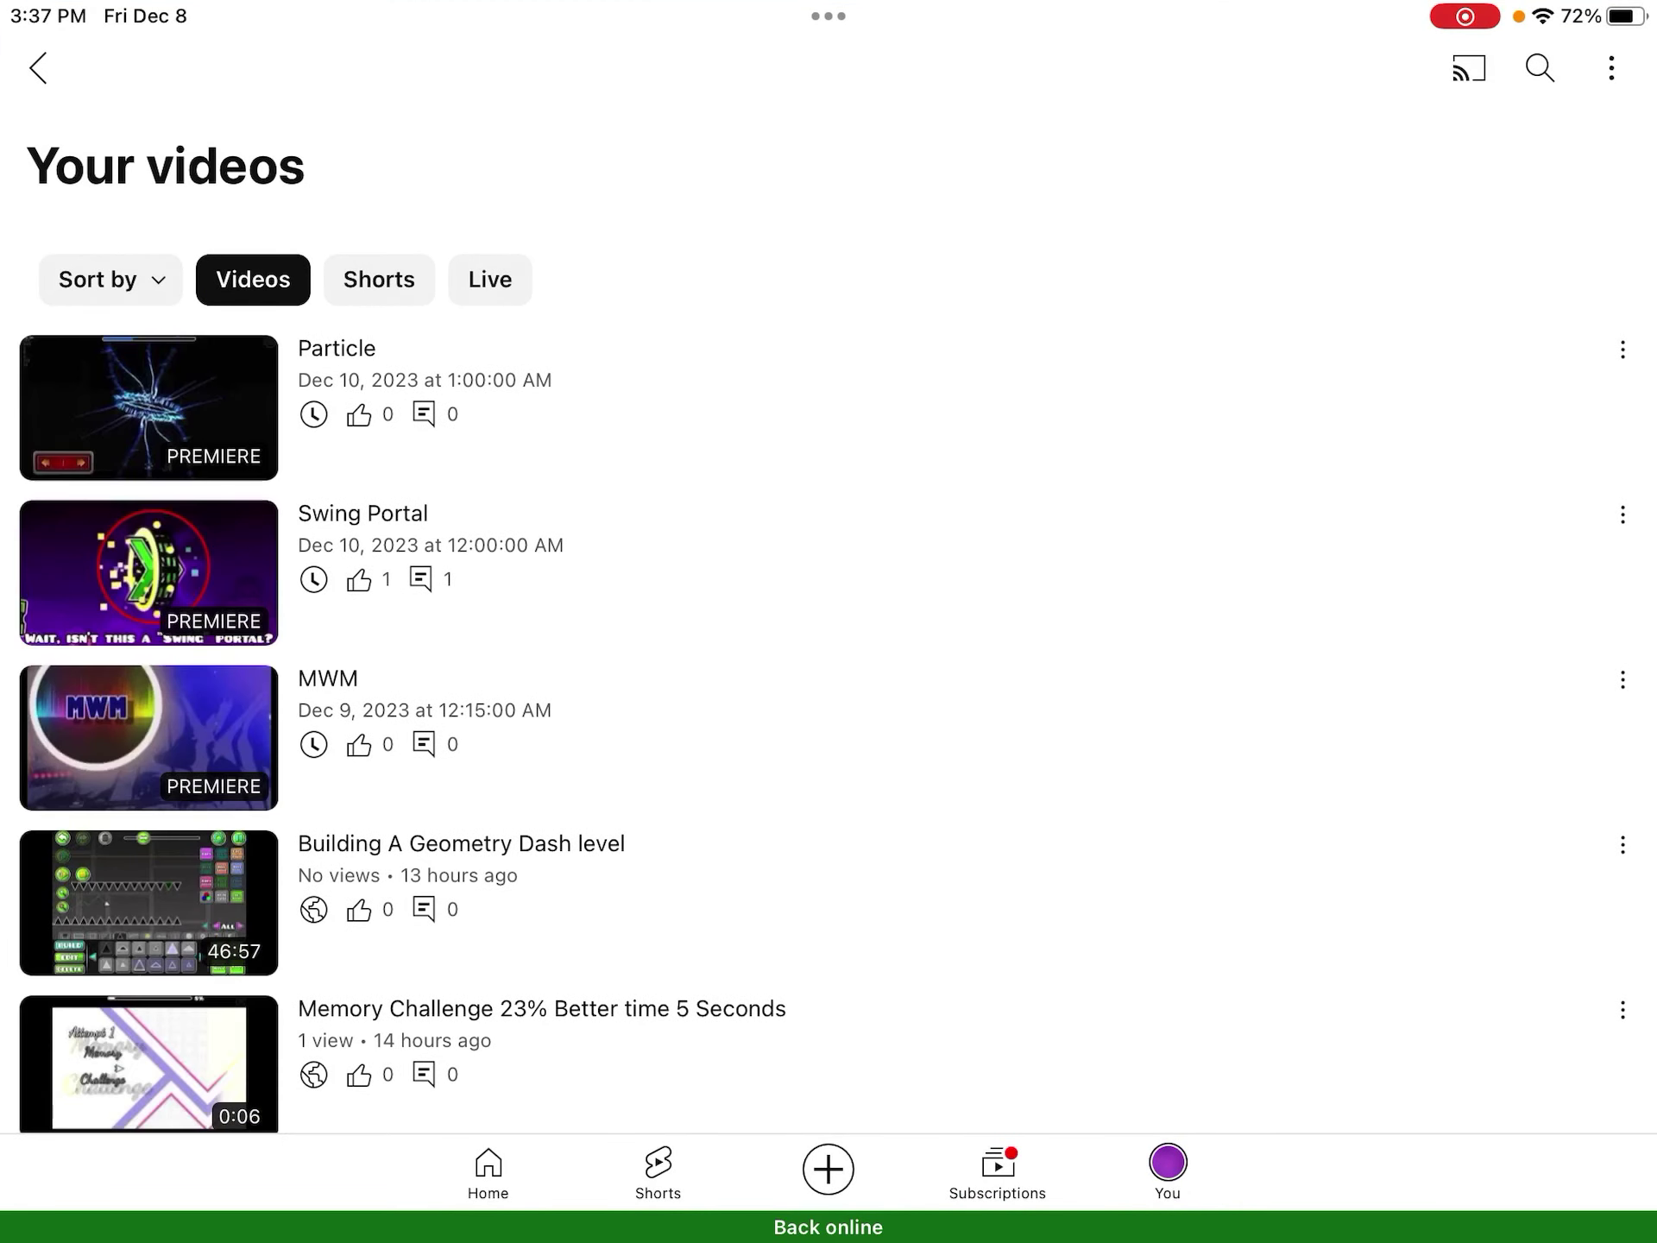
# Step: View the Subscriptions feed, go back to Your videos, then exit YouTube to Home
pyautogui.click(998, 1169)
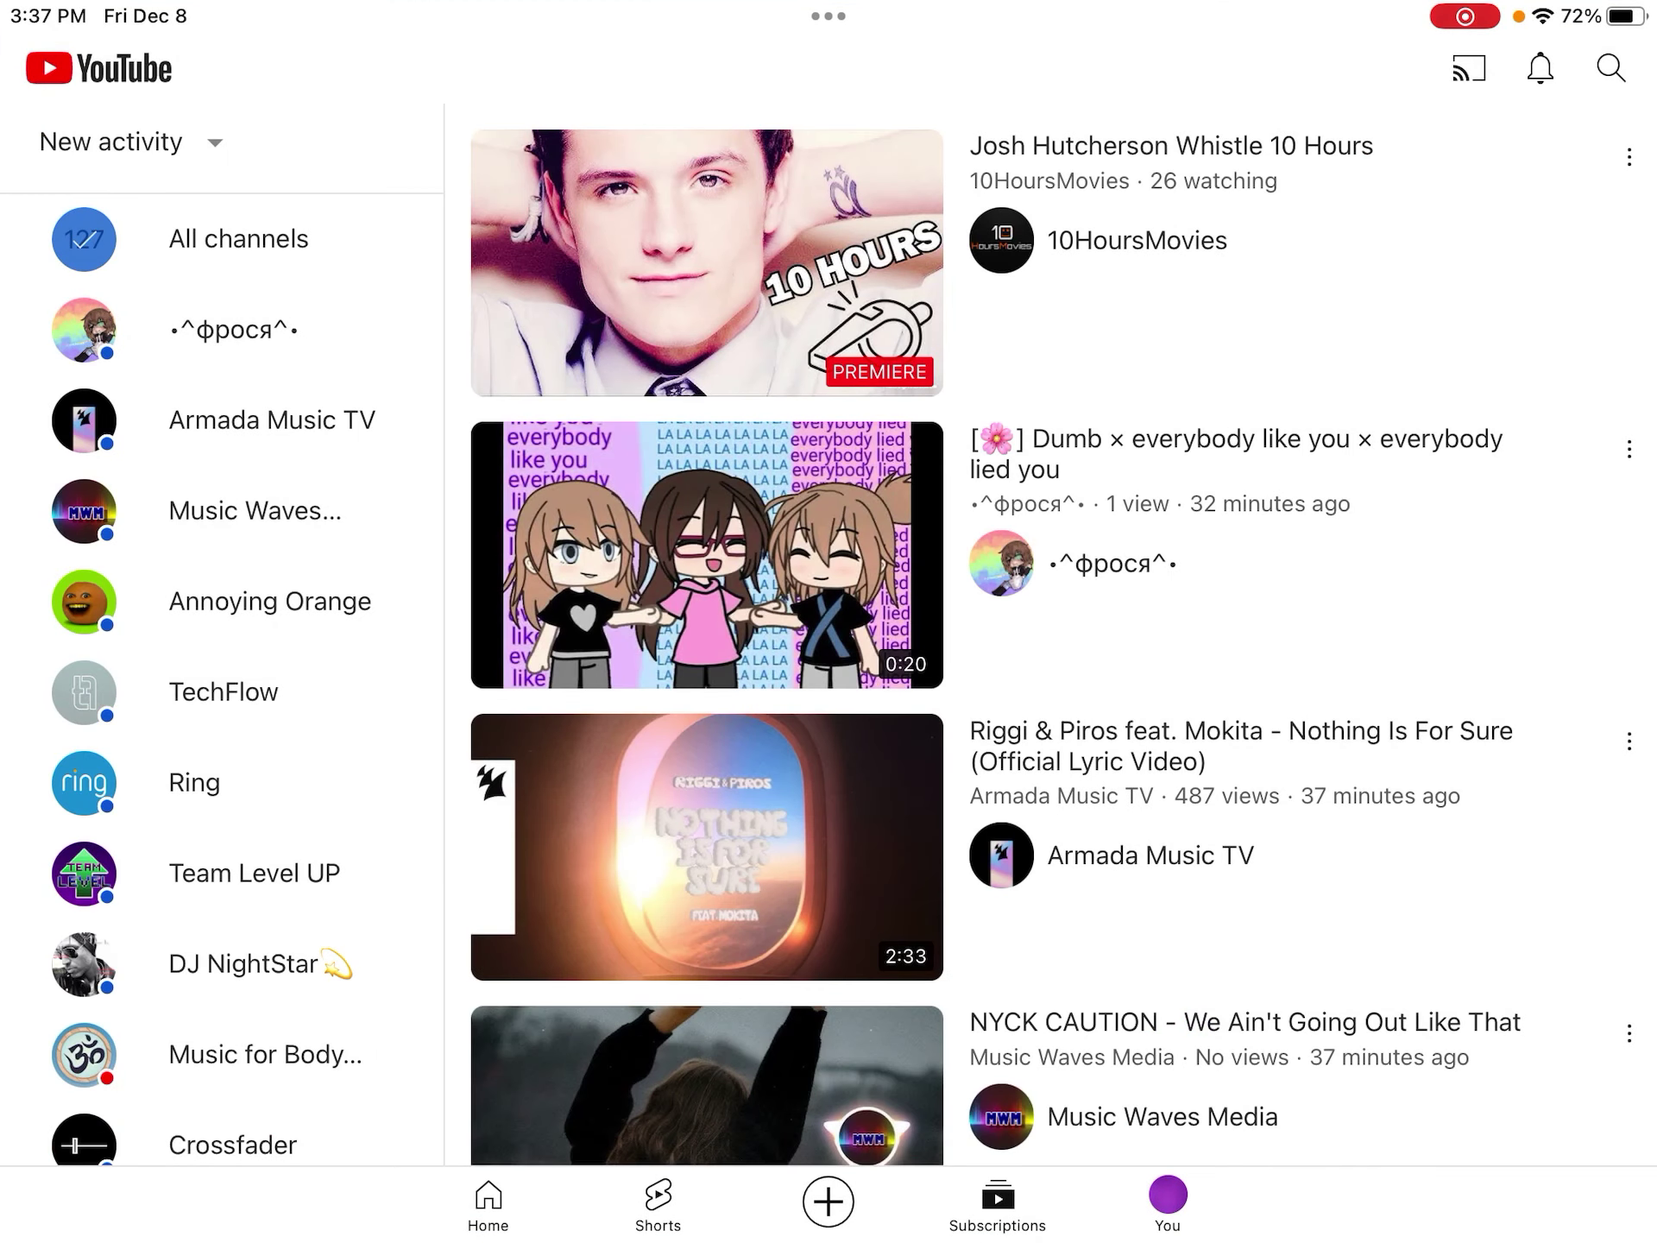
pyautogui.click(1168, 1201)
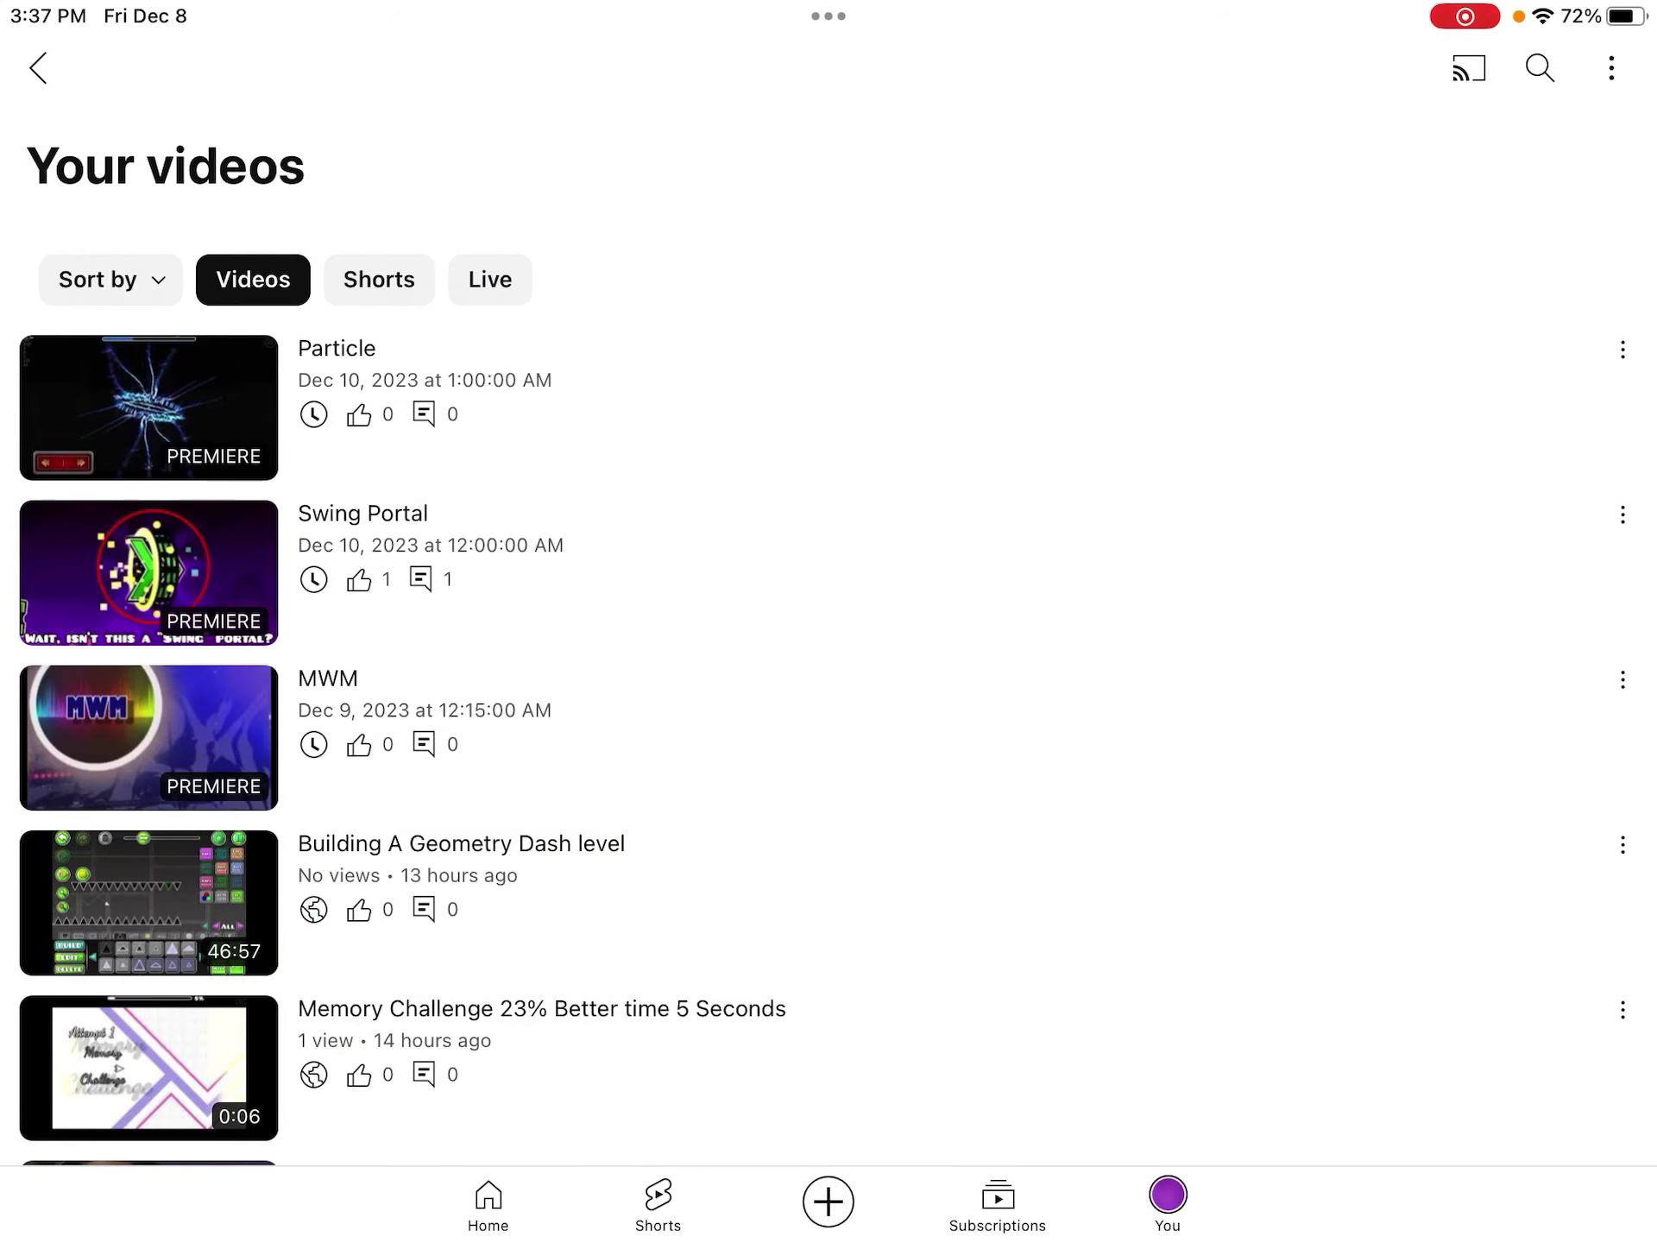
pyautogui.press('super+h')
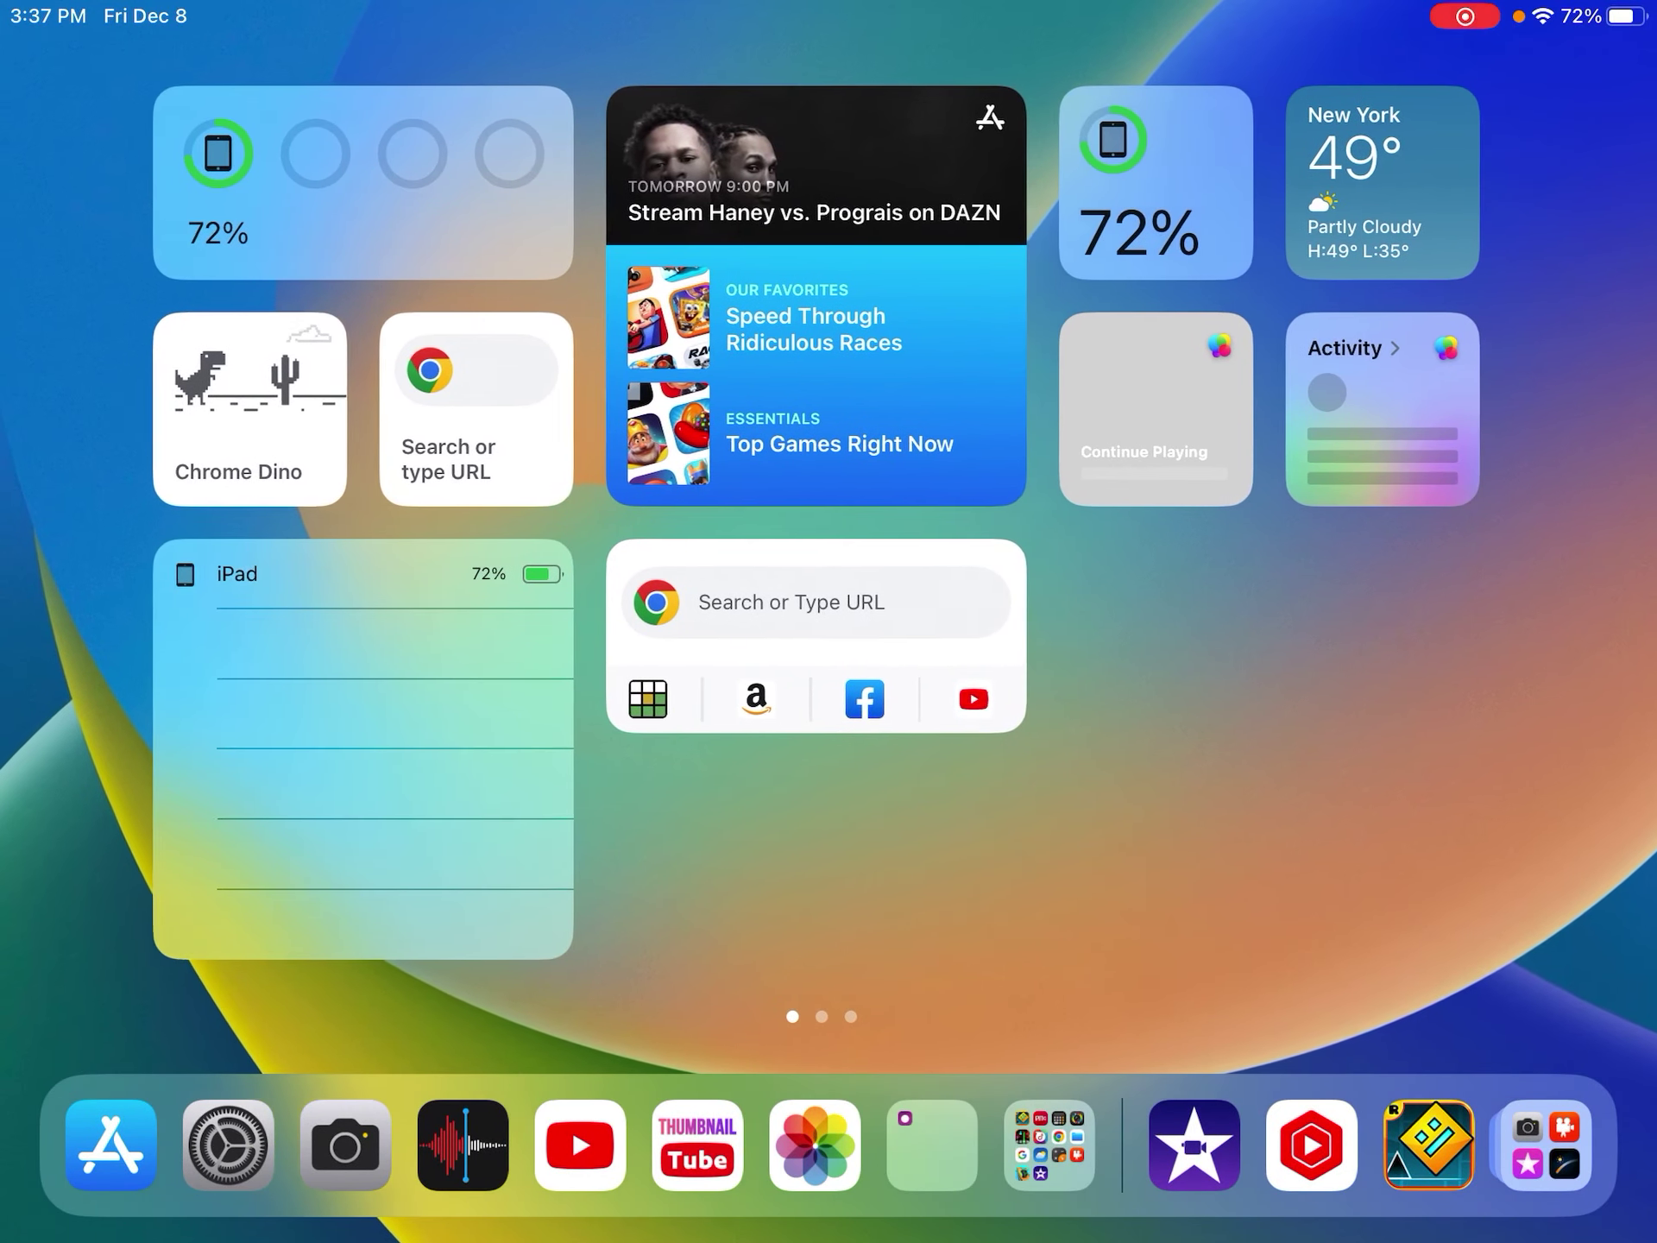